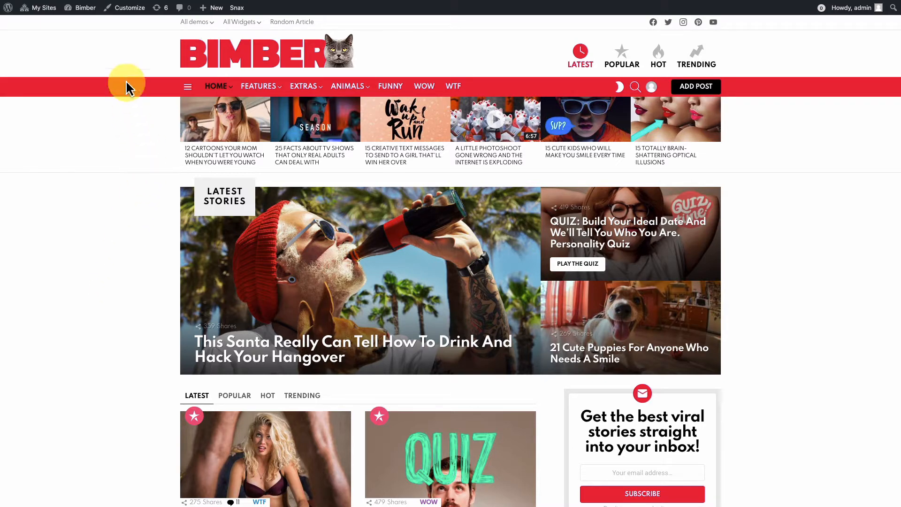
# Open the header Builder in the site's Customizer.
pyautogui.click(126, 8)
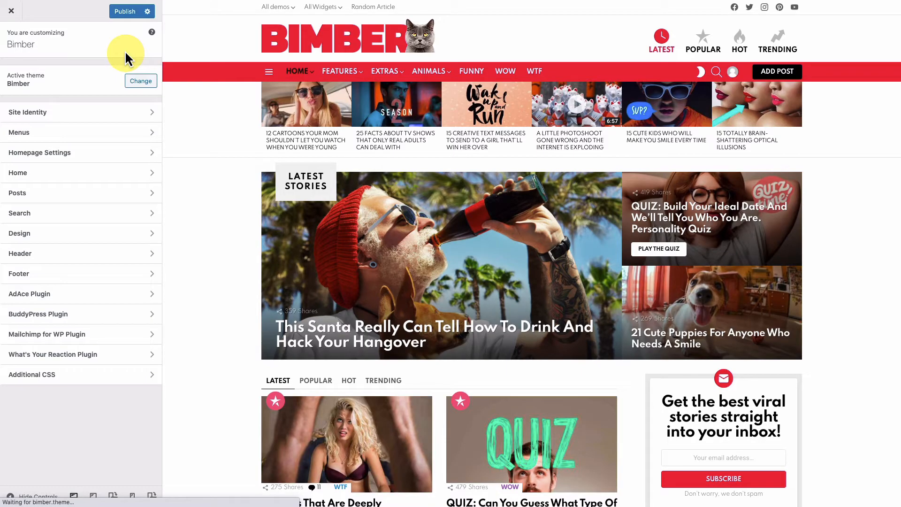
pyautogui.click(93, 254)
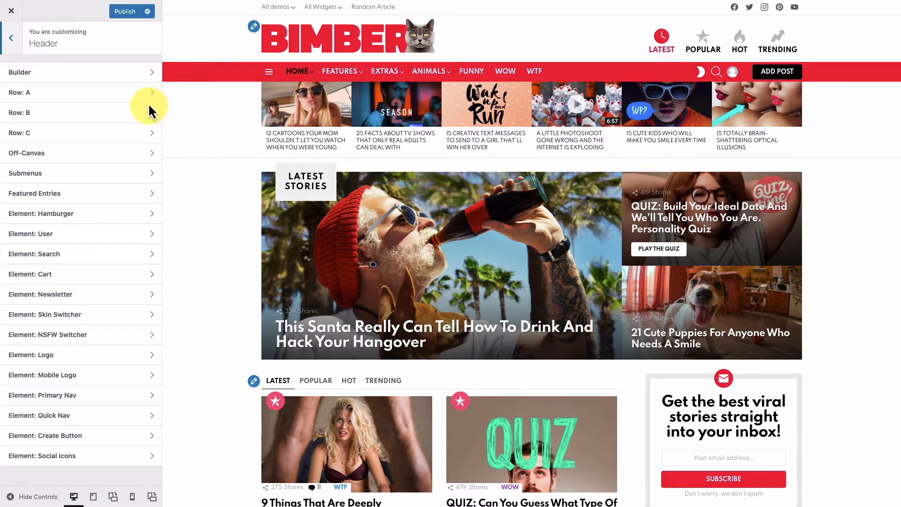
pyautogui.click(111, 75)
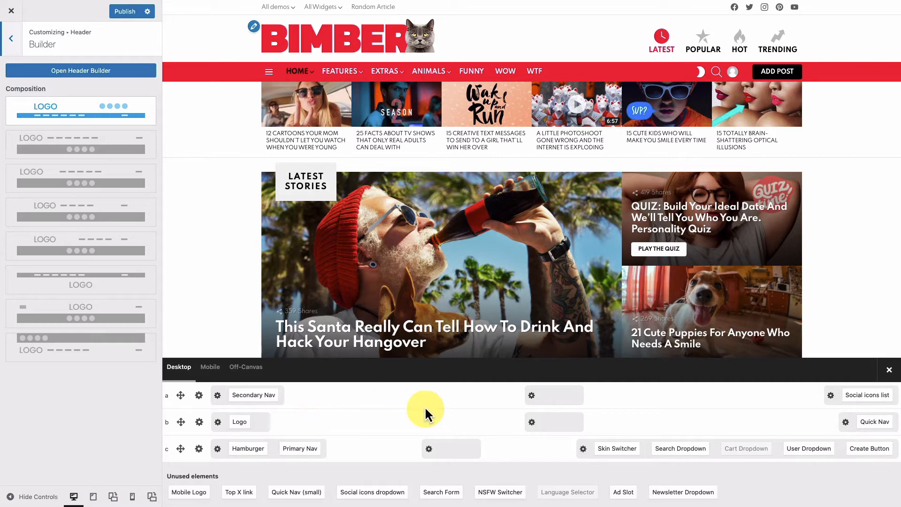
# Move Quick Nav to the unused elements, and move Logo and Secondary Nav into the middle cells of rows b and a.
pyautogui.moveTo(858, 422); pyautogui.dragTo(749, 488)
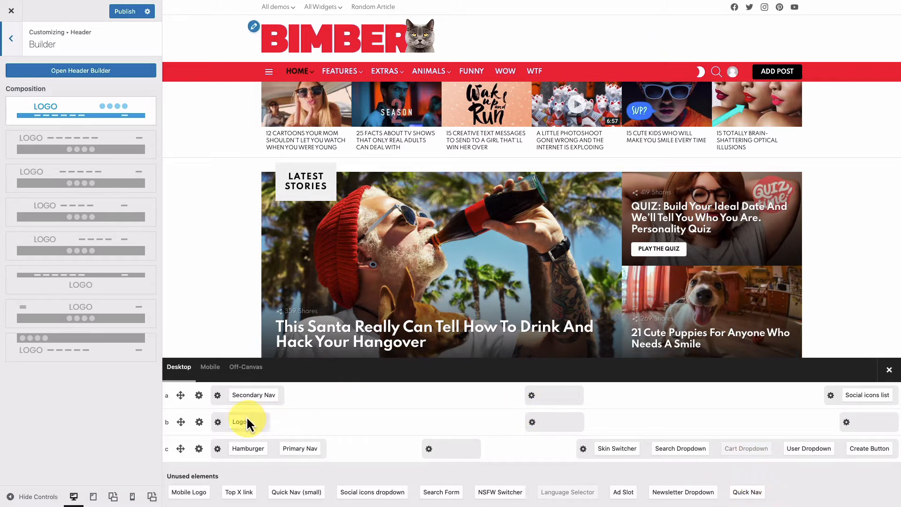
pyautogui.moveTo(245, 425); pyautogui.dragTo(562, 427)
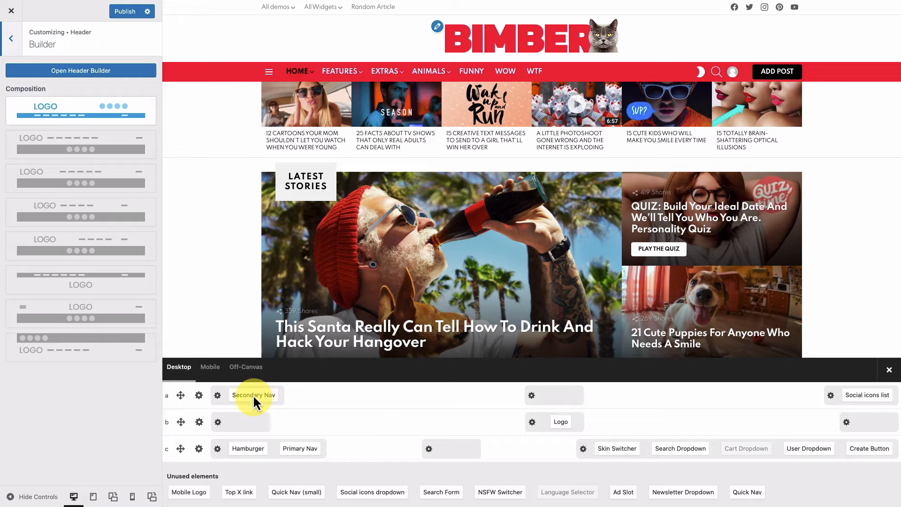
pyautogui.moveTo(252, 400); pyautogui.dragTo(550, 401)
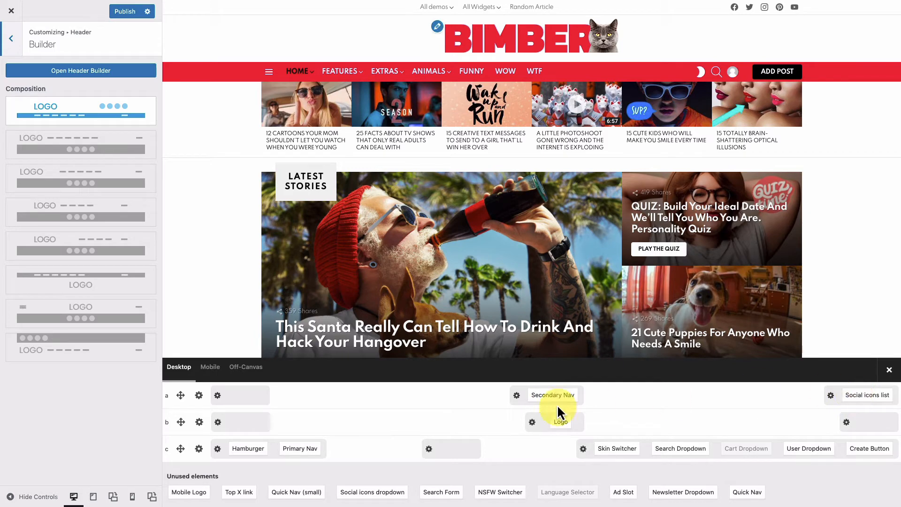
# Turn Grow on with Center alignment for row a's middle cell and place Social icons list after Secondary Nav in it.
pyautogui.click(516, 396)
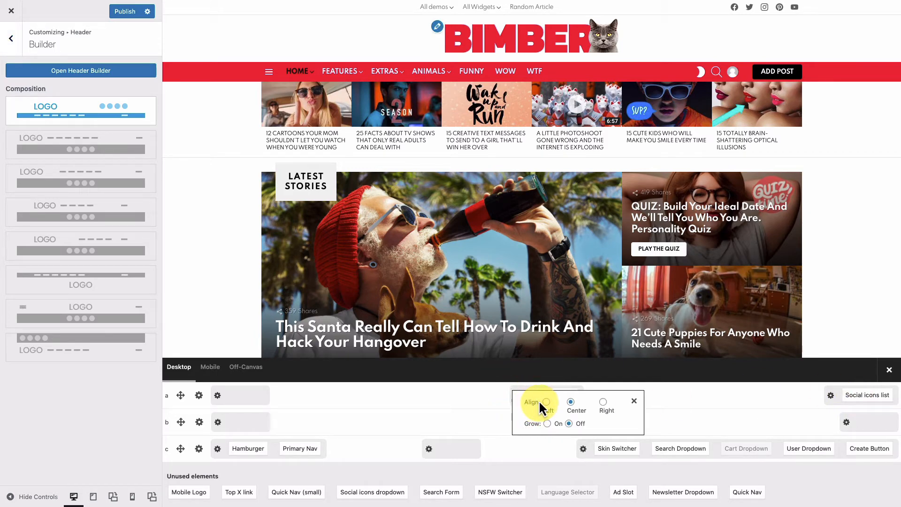
pyautogui.click(547, 424)
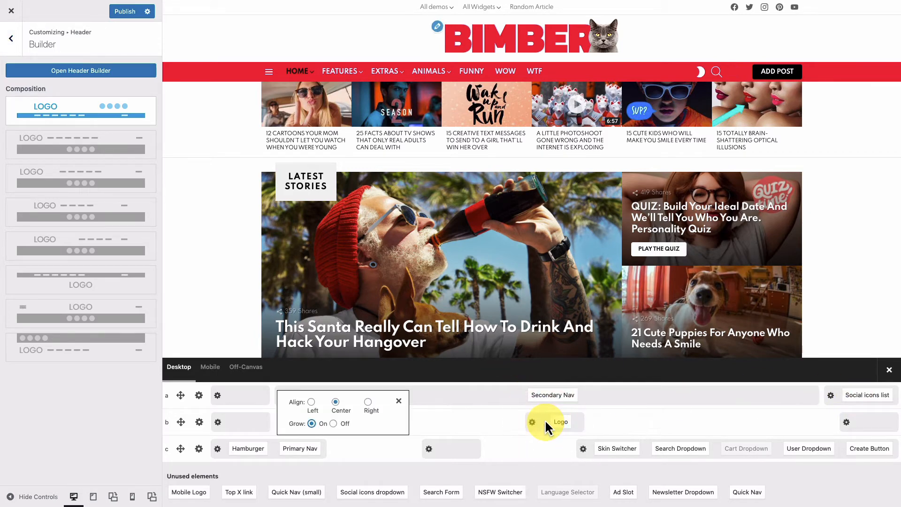
pyautogui.click(311, 403)
pyautogui.click(368, 402)
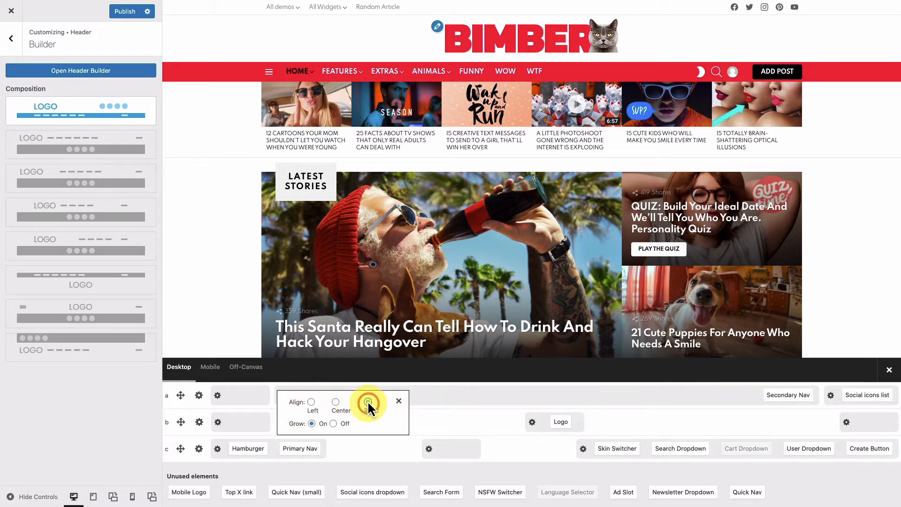
pyautogui.click(335, 402)
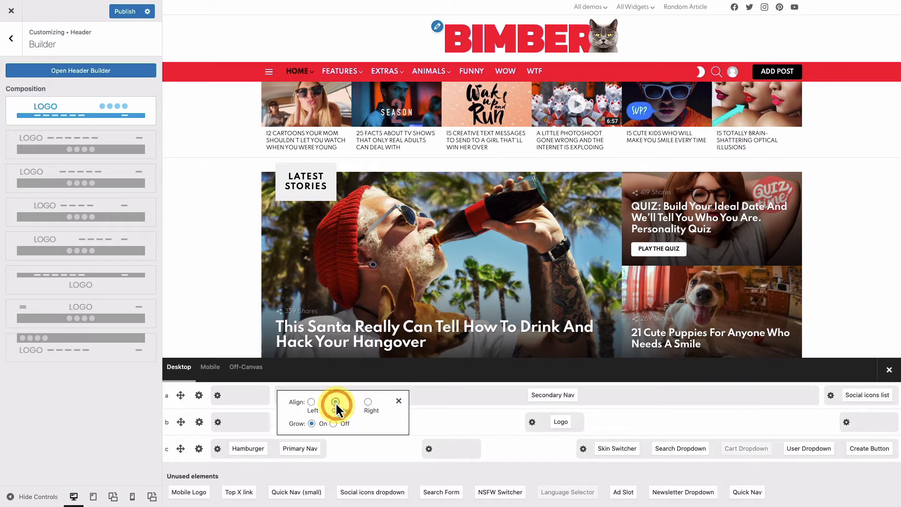
pyautogui.click(399, 401)
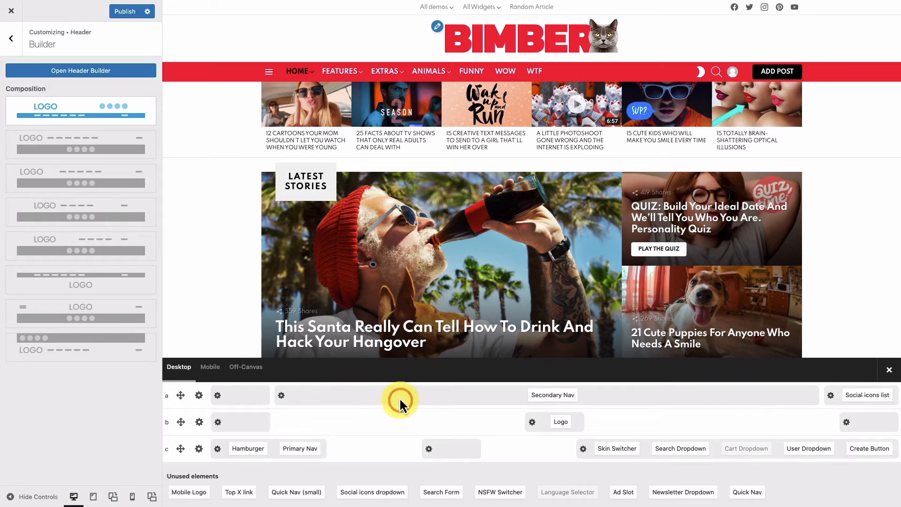
pyautogui.moveTo(858, 393); pyautogui.dragTo(599, 399)
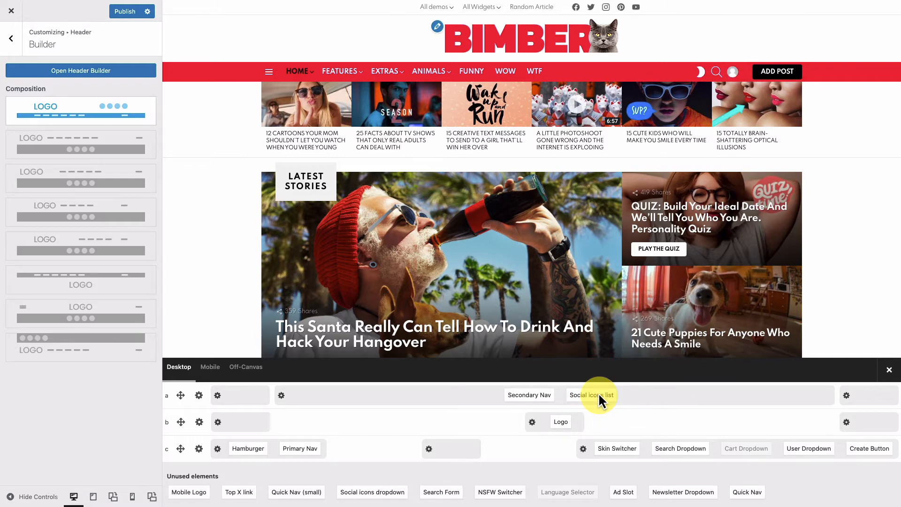
# Set Sticky to On for header row b and check the header's scrolling behaviour in the preview.
pyautogui.scroll(-2, 211, 190)
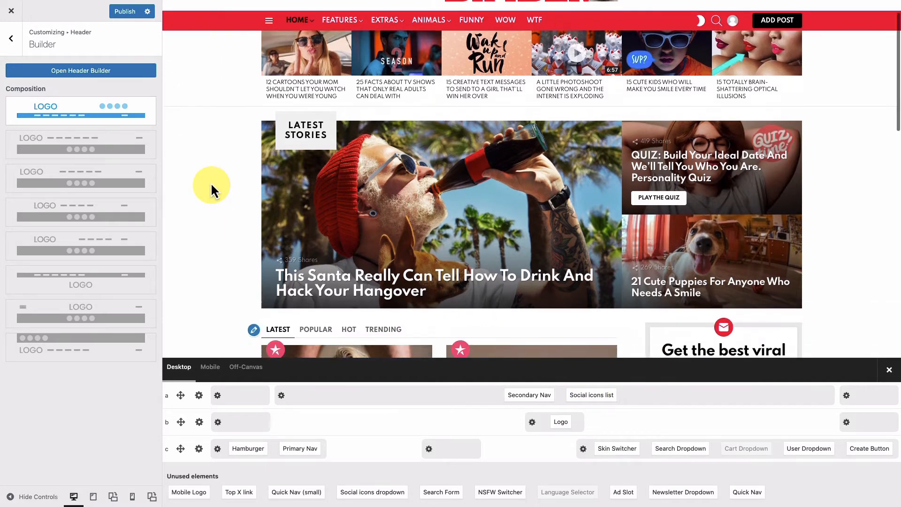
pyautogui.scroll(-3, 211, 190)
pyautogui.scroll(5, 211, 190)
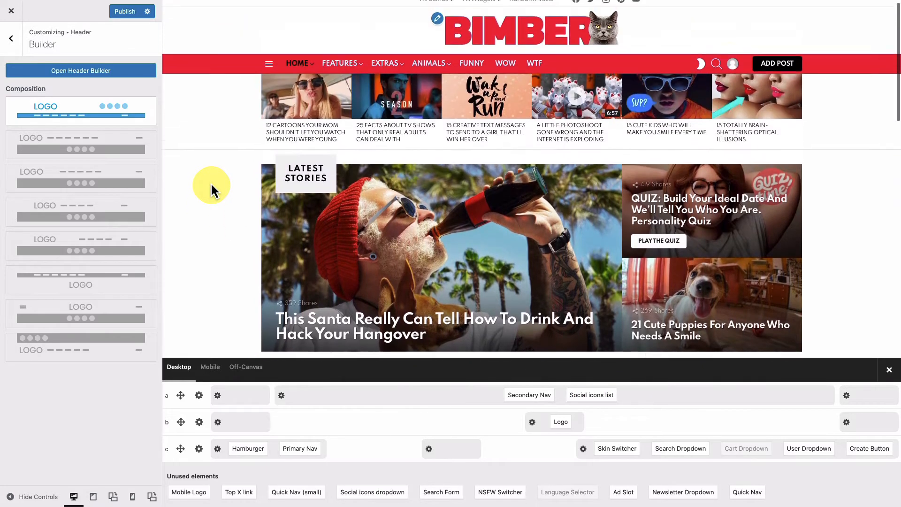
pyautogui.scroll(1, 211, 184)
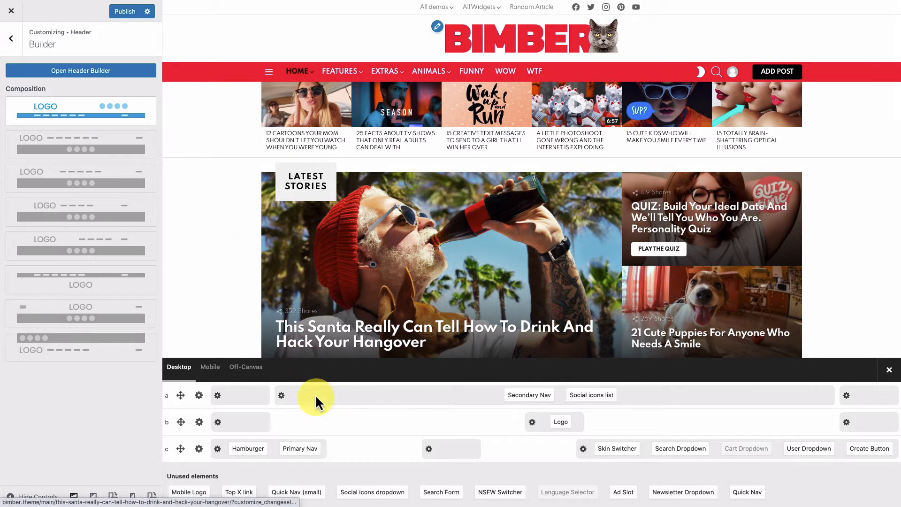
pyautogui.click(199, 423)
pyautogui.click(274, 442)
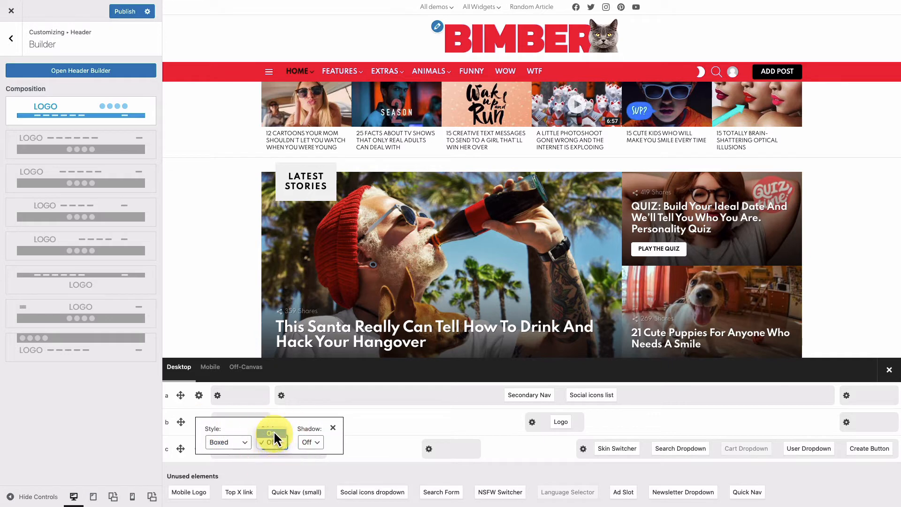
pyautogui.click(274, 432)
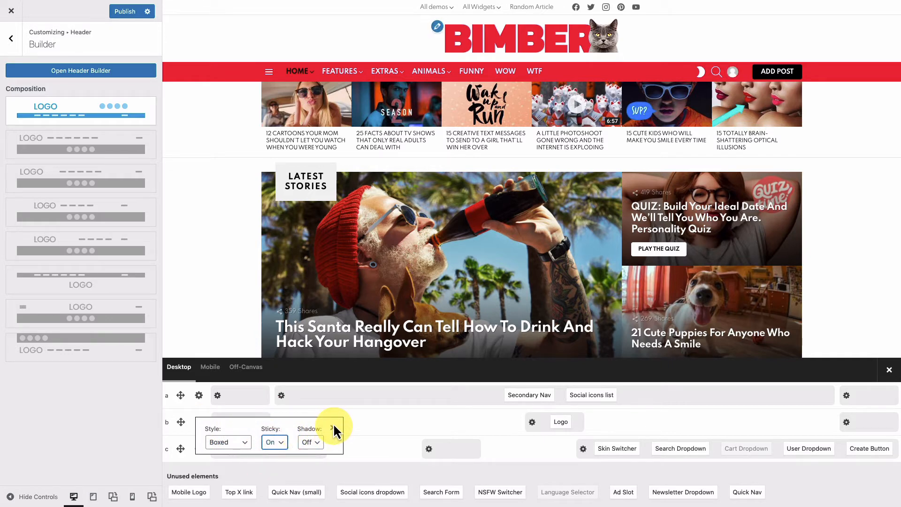
pyautogui.click(315, 419)
pyautogui.scroll(-5, 210, 275)
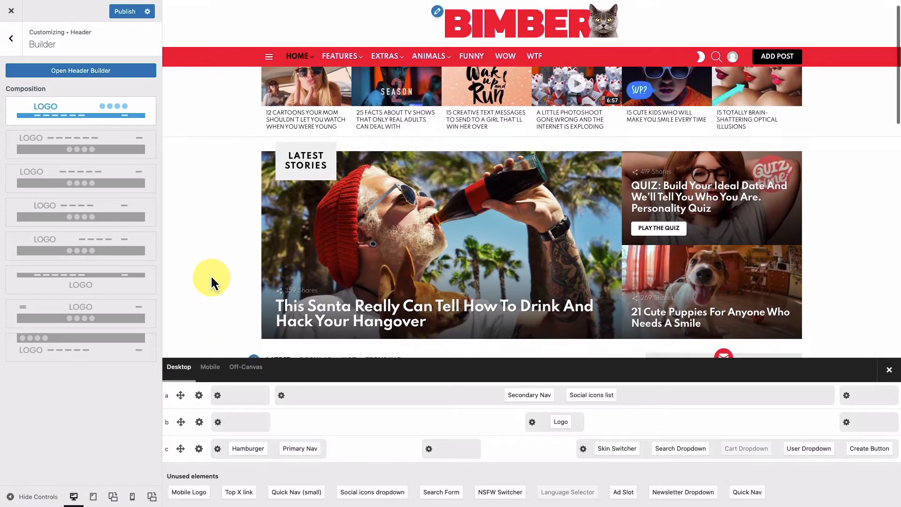
pyautogui.scroll(4, 210, 275)
pyautogui.scroll(1, 211, 279)
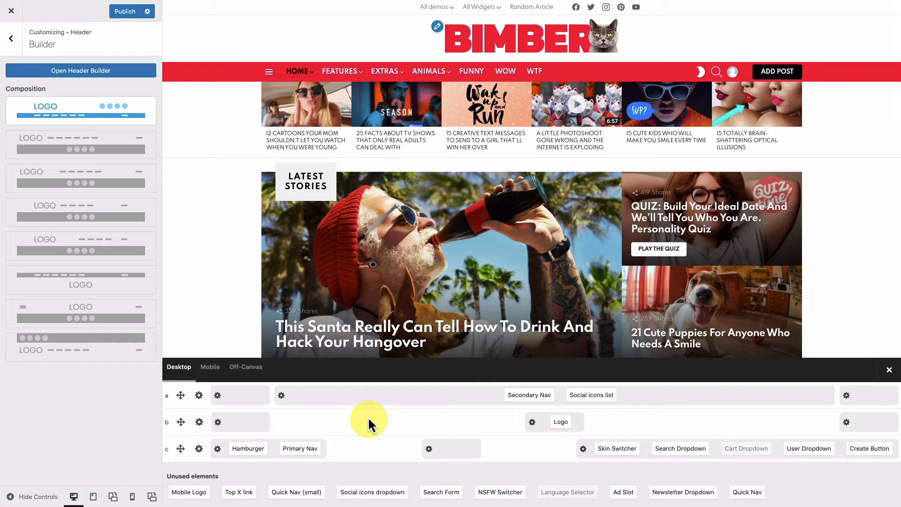
# Try the small size for the Create Button, restore it to standard, and set the button's label to "Write post".
pyautogui.click(867, 452)
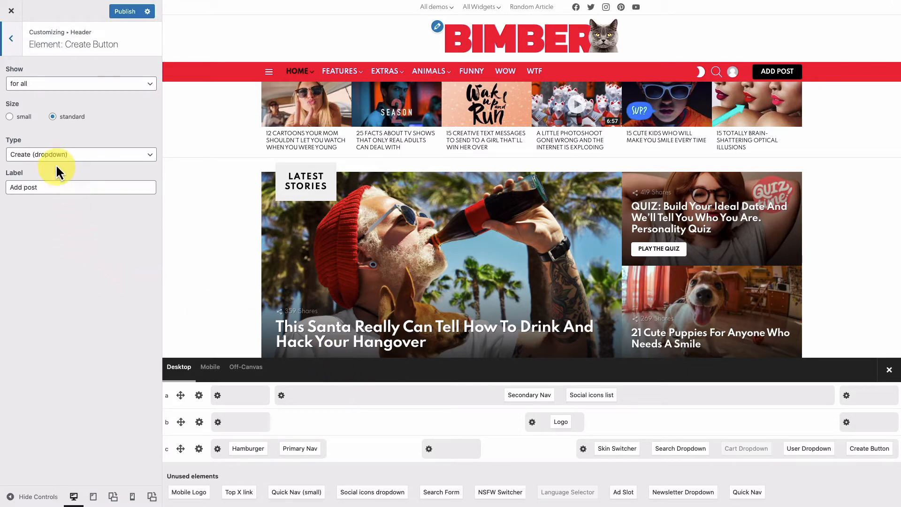
pyautogui.click(29, 118)
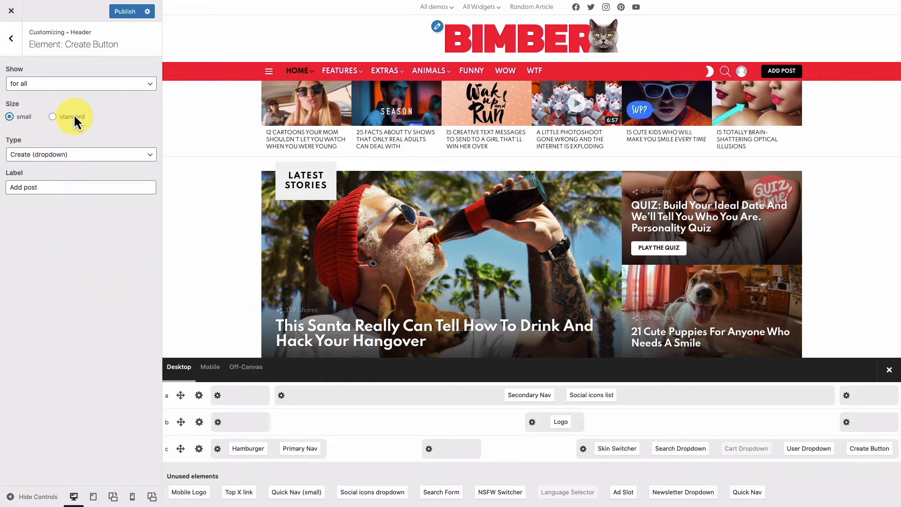
pyautogui.click(74, 120)
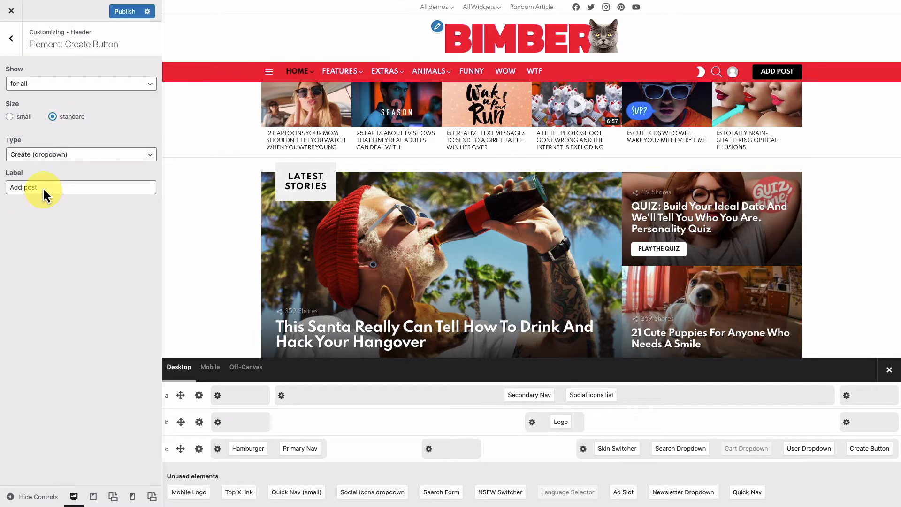
pyautogui.moveTo(44, 190); pyautogui.dragTo(12, 189)
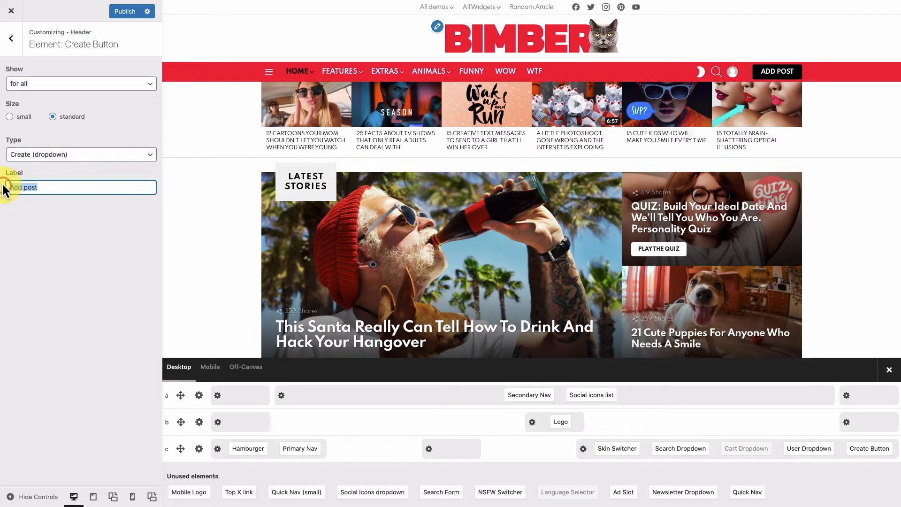
pyautogui.write('Write ')
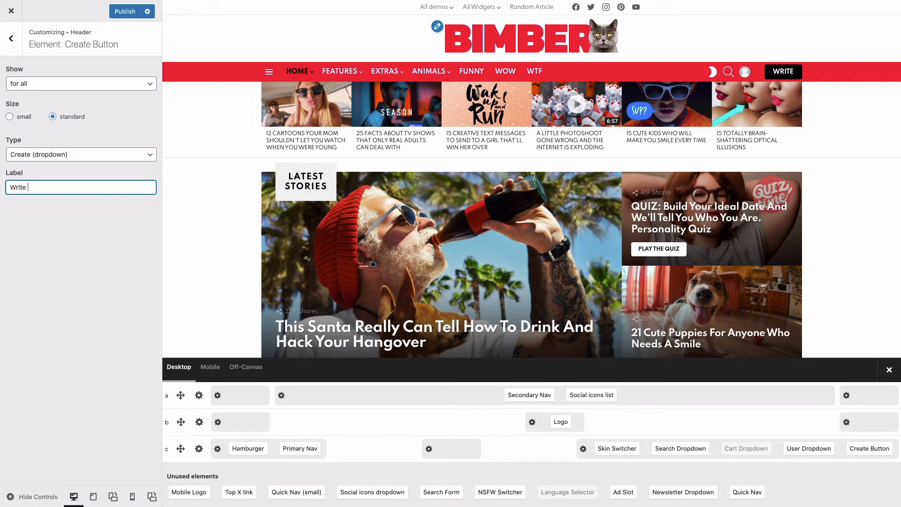
pyautogui.write('post')
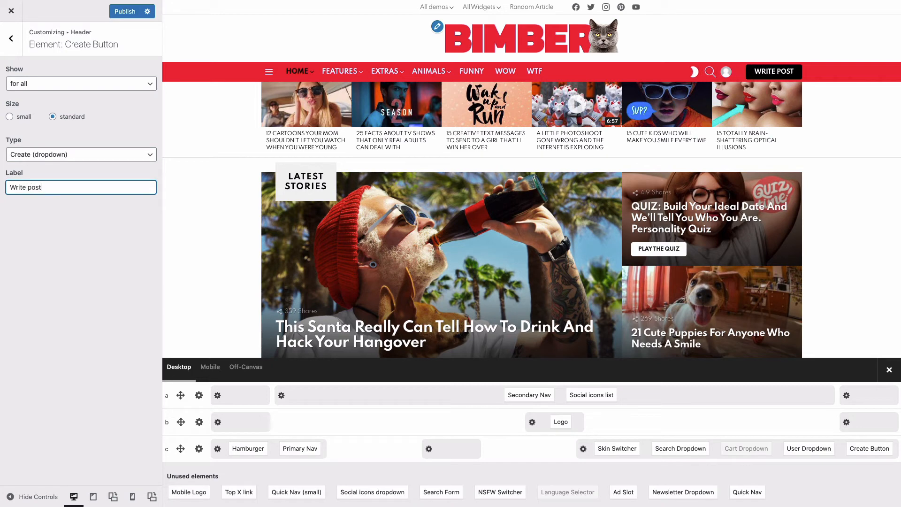
pyautogui.click(53, 251)
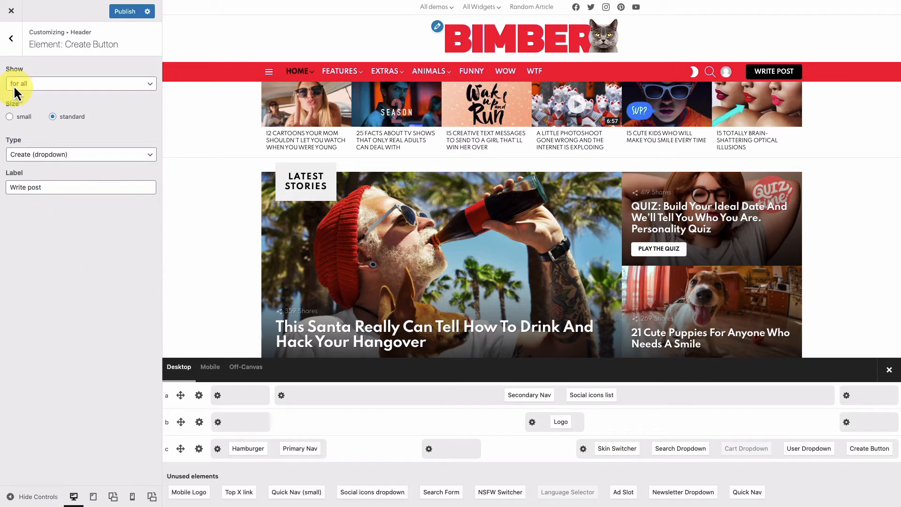
pyautogui.click(11, 38)
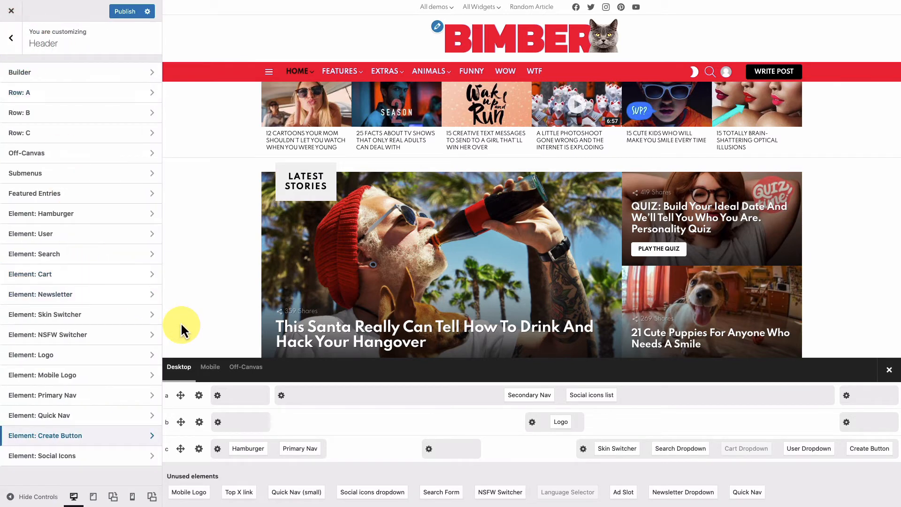
# In the mobile header, move row c above row a and add Create Button before Skin Switcher in that row.
pyautogui.click(211, 367)
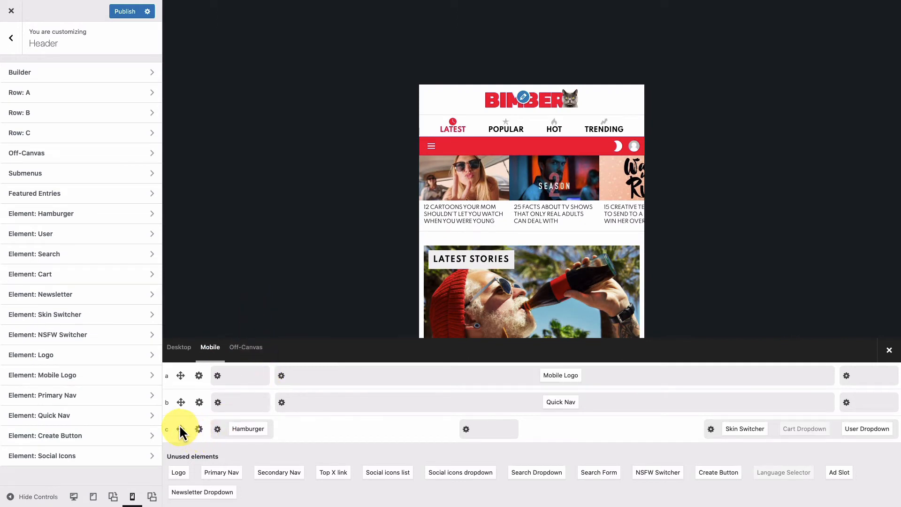
pyautogui.moveTo(181, 428); pyautogui.dragTo(183, 386)
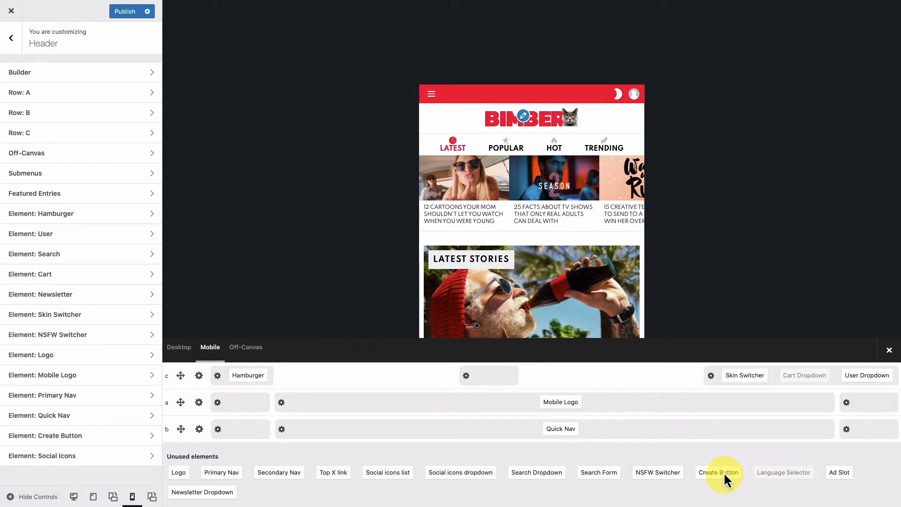
pyautogui.moveTo(725, 476); pyautogui.dragTo(699, 399)
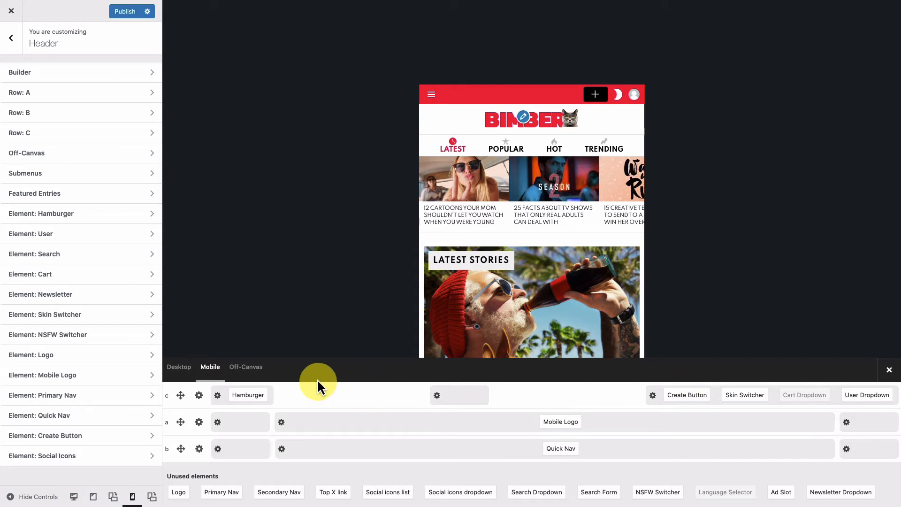
# Move Search Form above Primary Nav in the off-canvas layout.
pyautogui.click(246, 367)
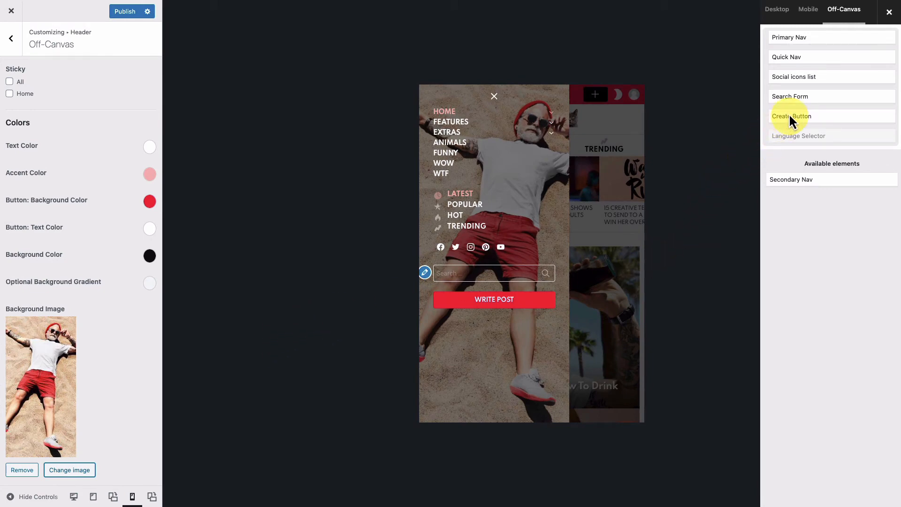
pyautogui.moveTo(795, 95); pyautogui.dragTo(796, 36)
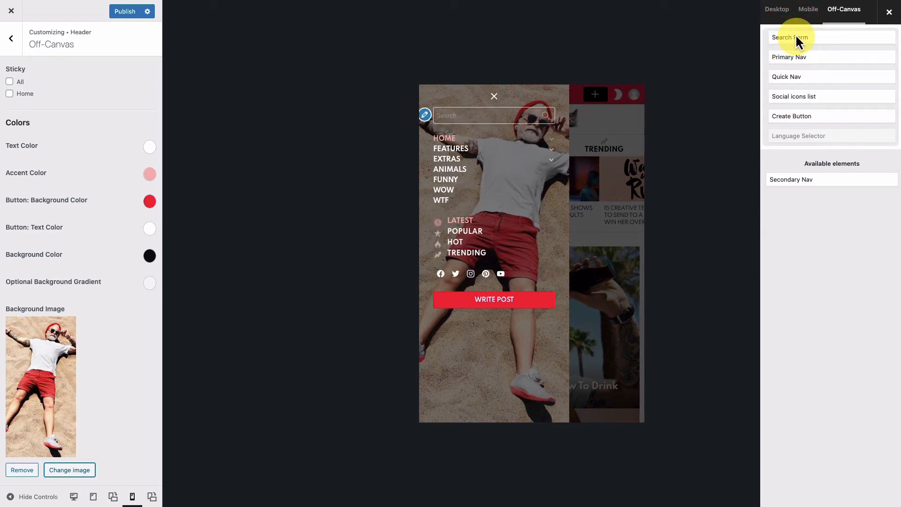
# Replace the off-canvas background image with gallery-item-05.jpg, found by searching the media library for "gallery".
pyautogui.scroll(-5, 103, 154)
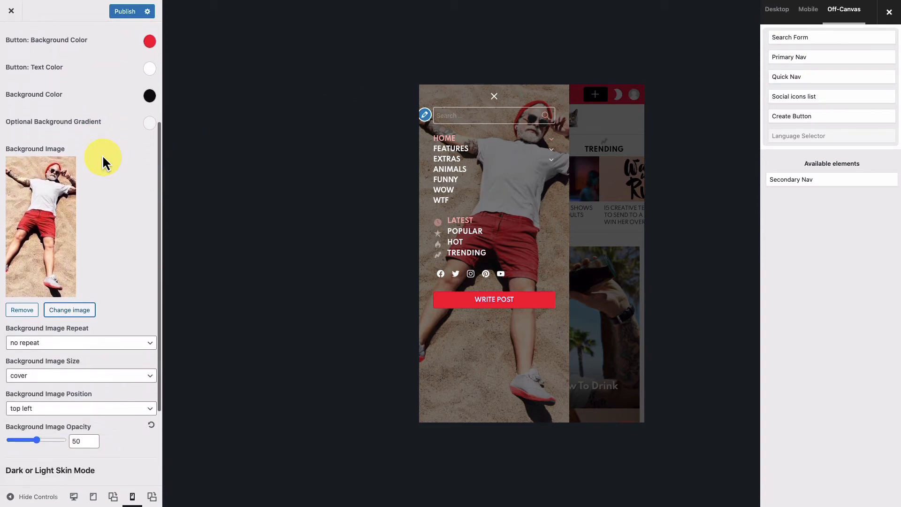
pyautogui.click(58, 187)
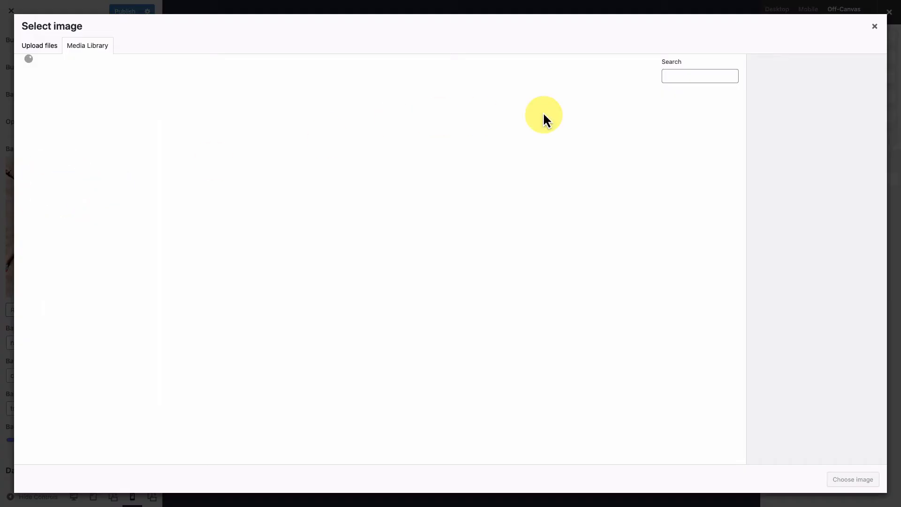
pyautogui.click(675, 77)
pyautogui.write('g')
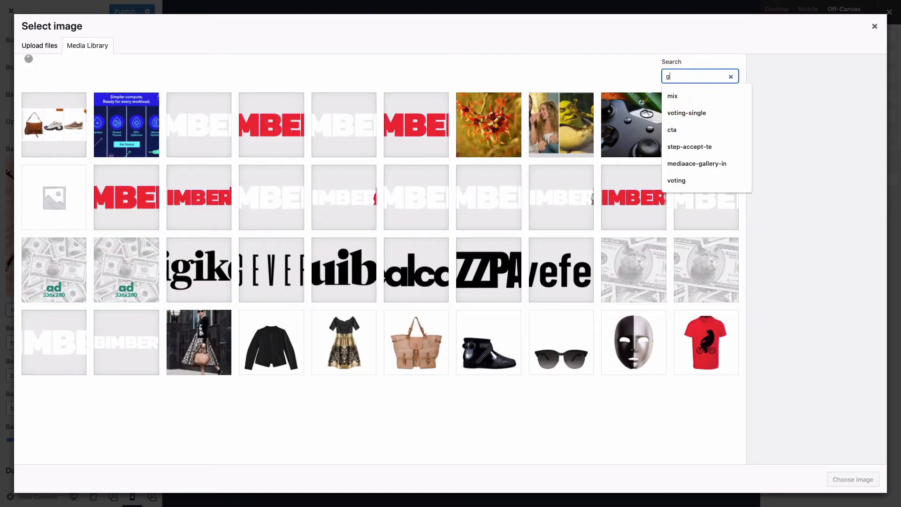
pyautogui.write('allery')
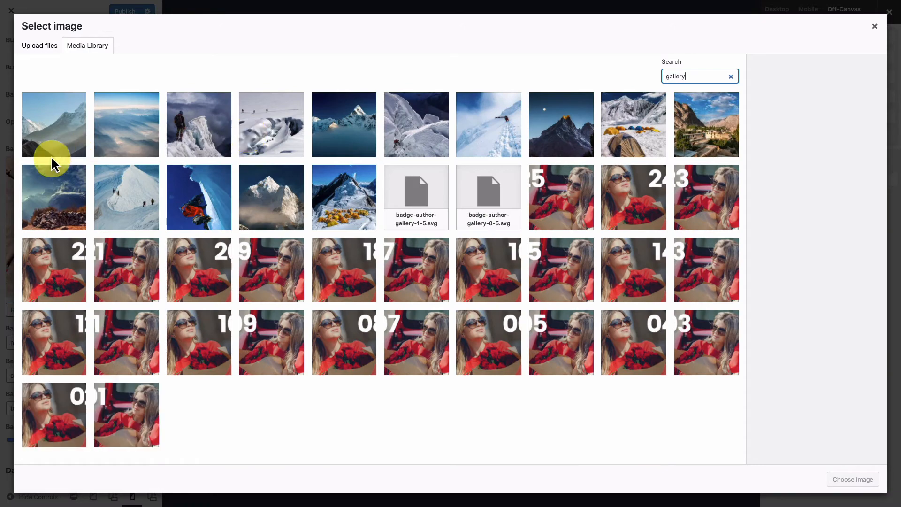
pyautogui.click(55, 202)
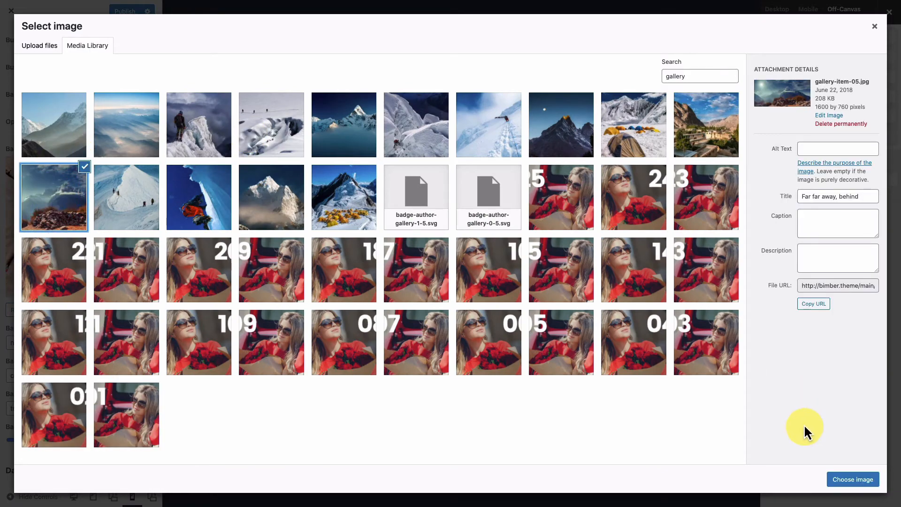
pyautogui.click(837, 480)
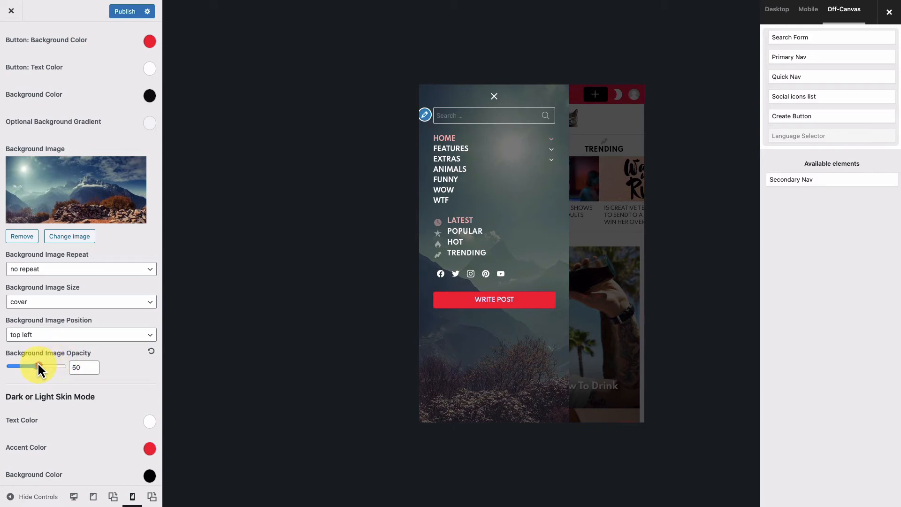
# Raise the off-canvas background image opacity to 76.
pyautogui.moveTo(39, 365); pyautogui.dragTo(42, 365)
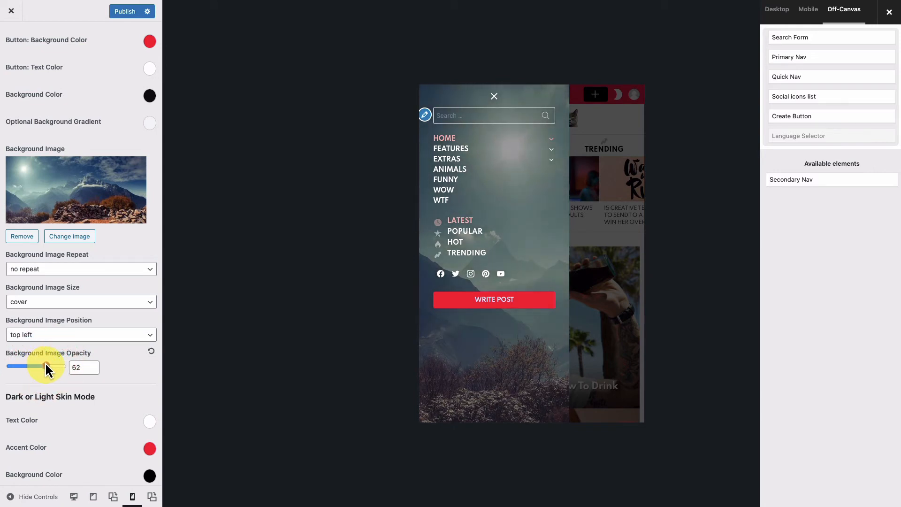
pyautogui.click(46, 363)
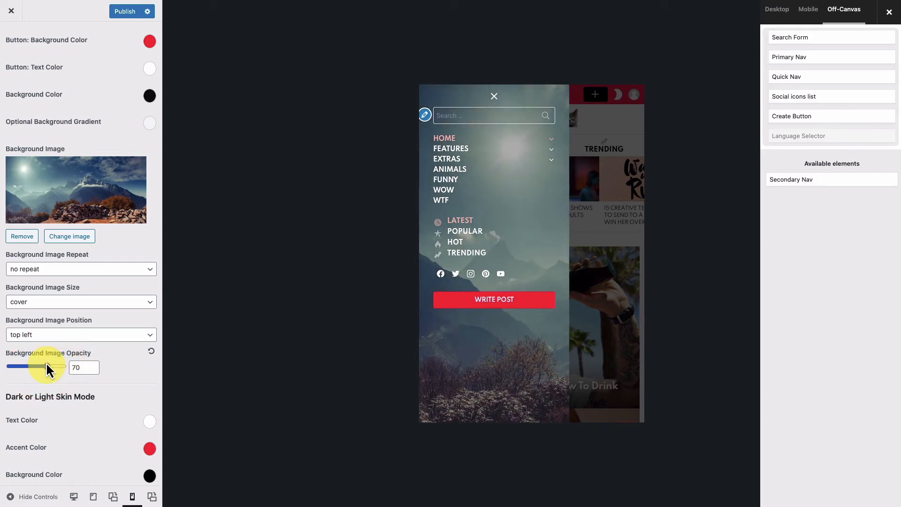
pyautogui.click(50, 366)
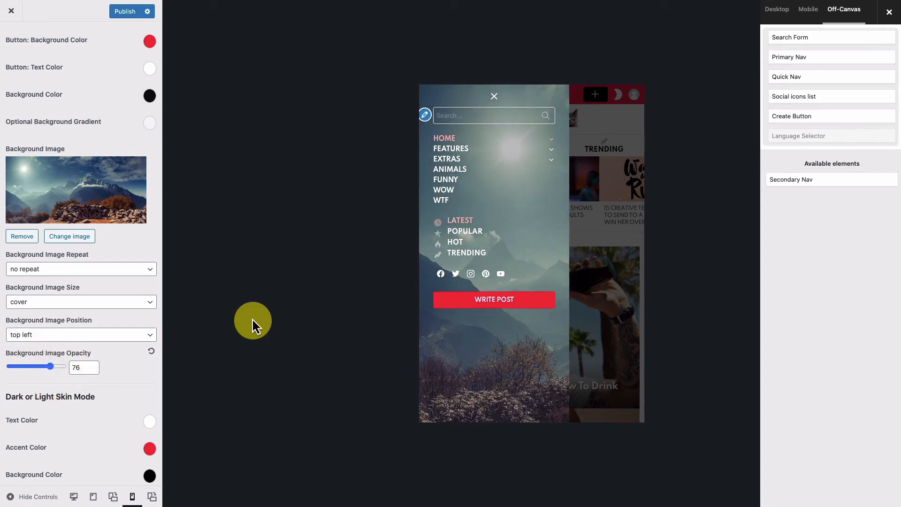
# Return to the desktop header layout and set the background color of Row B to teal, #3dc2c6.
pyautogui.click(772, 12)
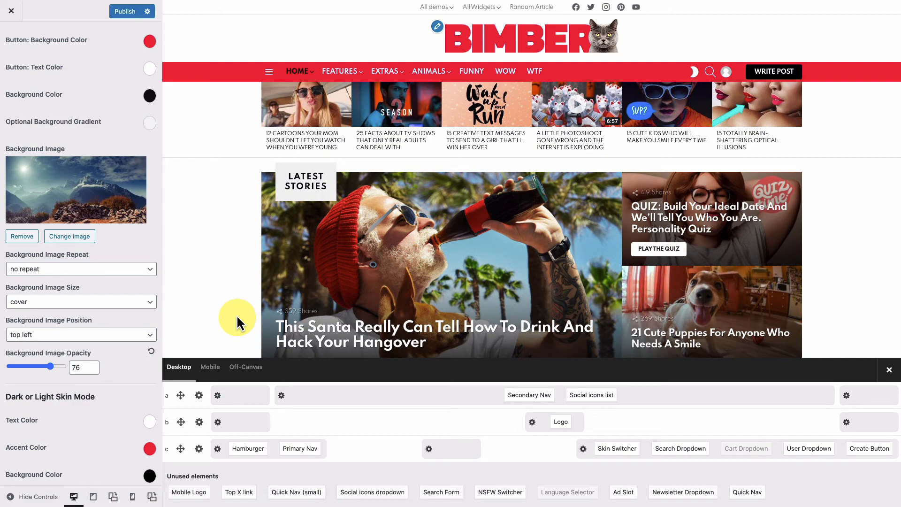
pyautogui.scroll(5, 129, 220)
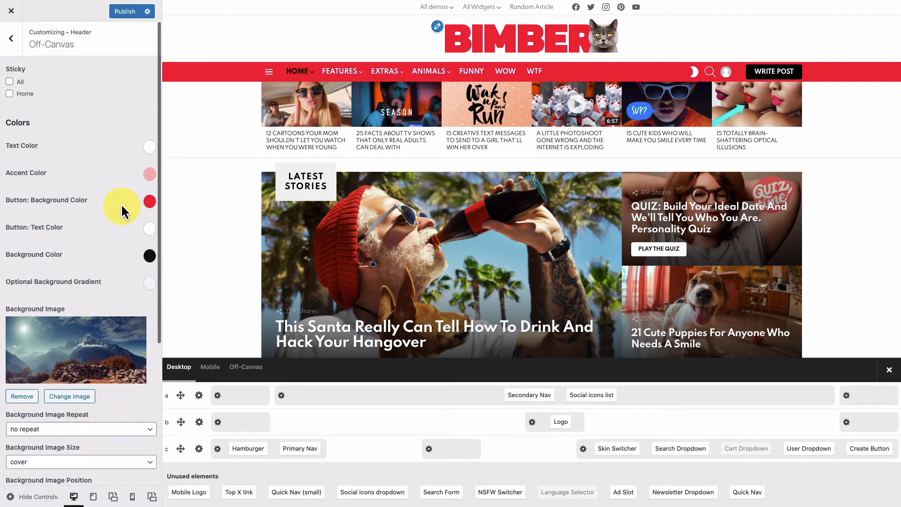
pyautogui.click(12, 40)
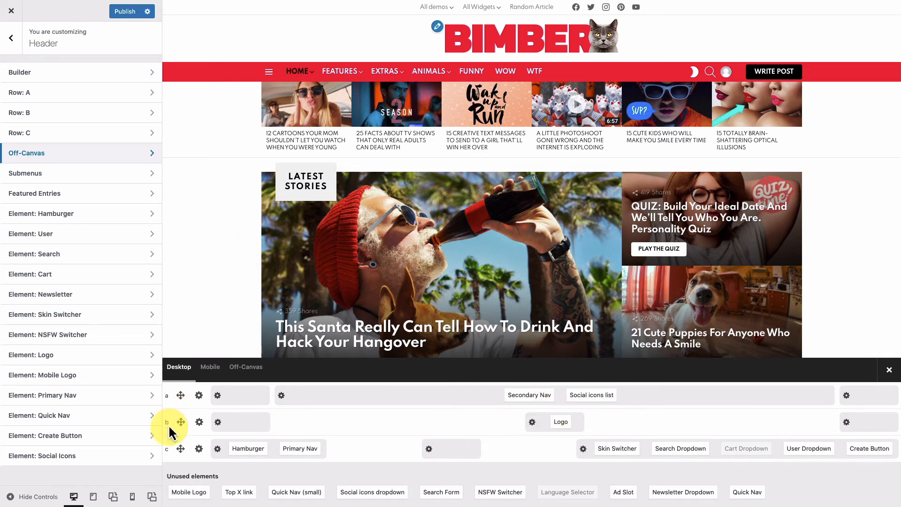
pyautogui.click(52, 113)
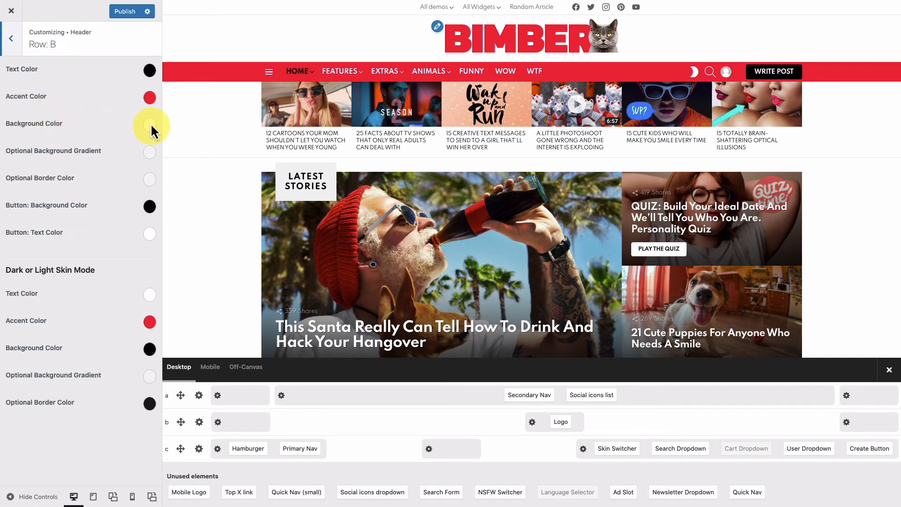
pyautogui.click(149, 124)
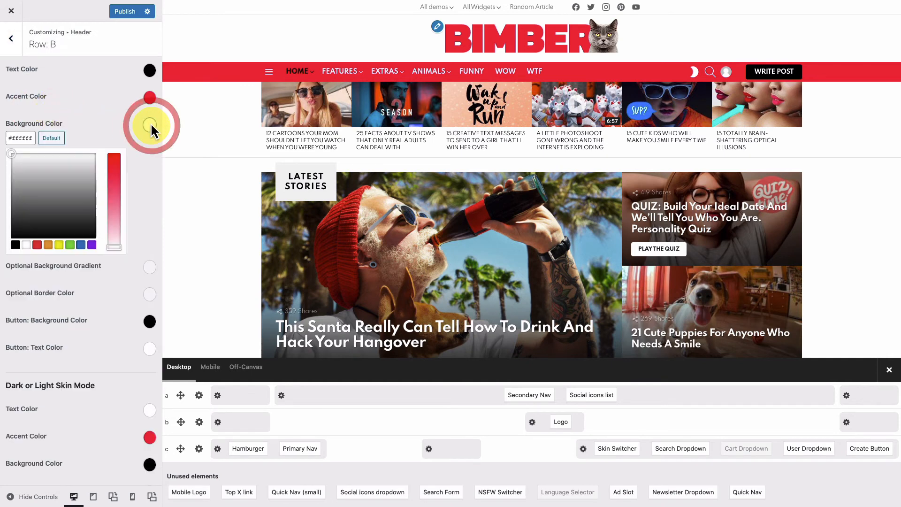
pyautogui.click(69, 244)
pyautogui.moveTo(33, 169); pyautogui.dragTo(55, 173)
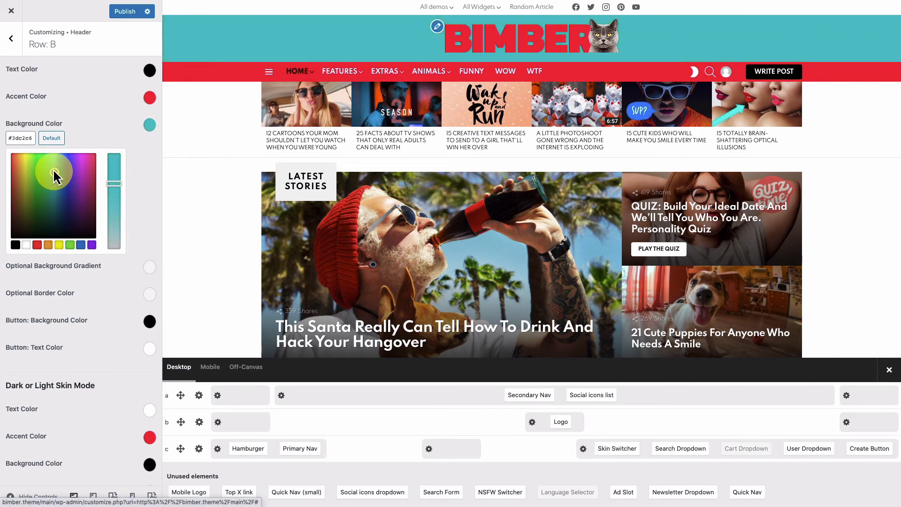
pyautogui.click(54, 125)
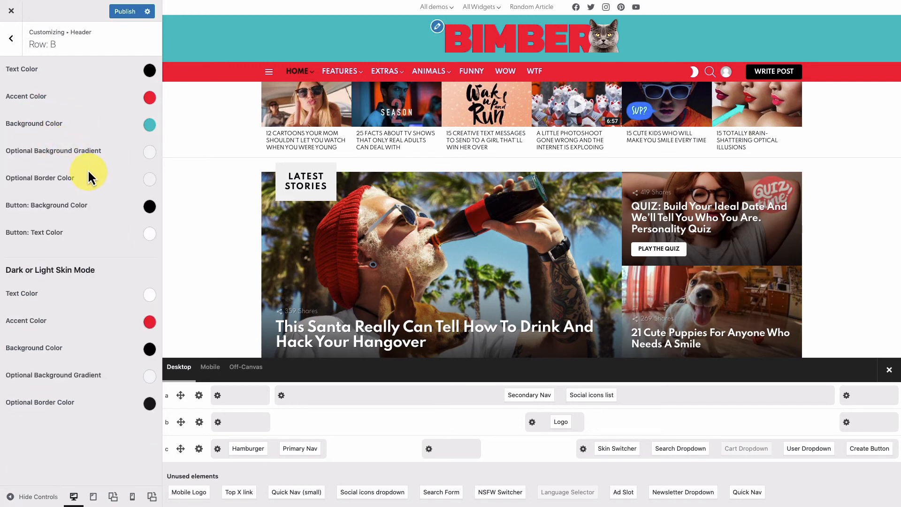
# Give Row B a yellow optional background gradient color, #eeee22, and return to the header settings.
pyautogui.click(150, 152)
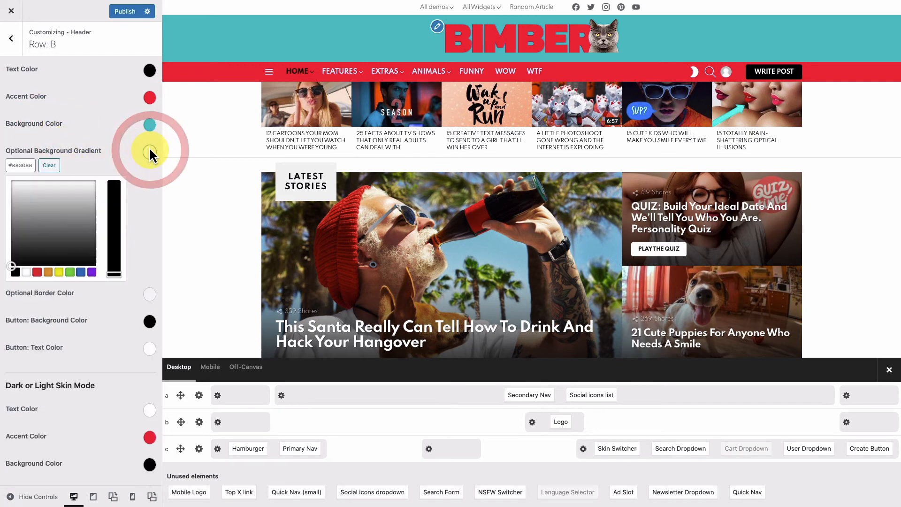
pyautogui.click(58, 272)
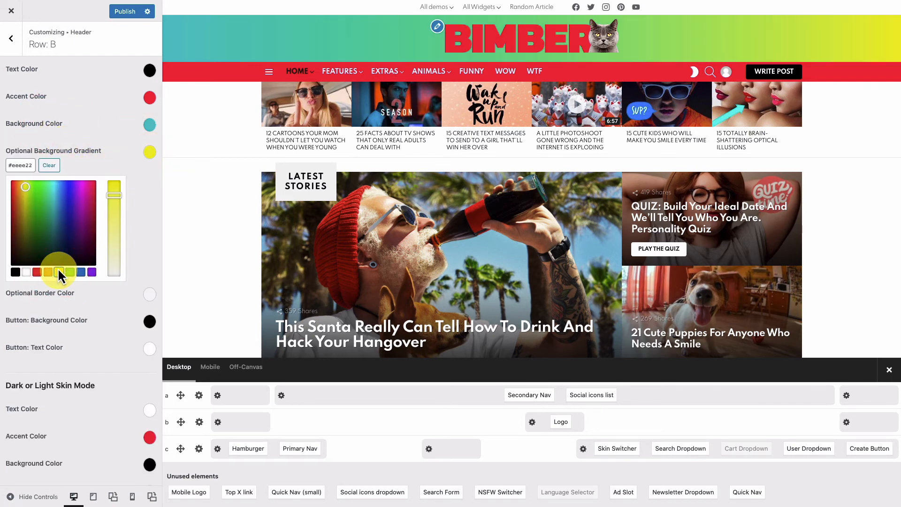
pyautogui.click(87, 152)
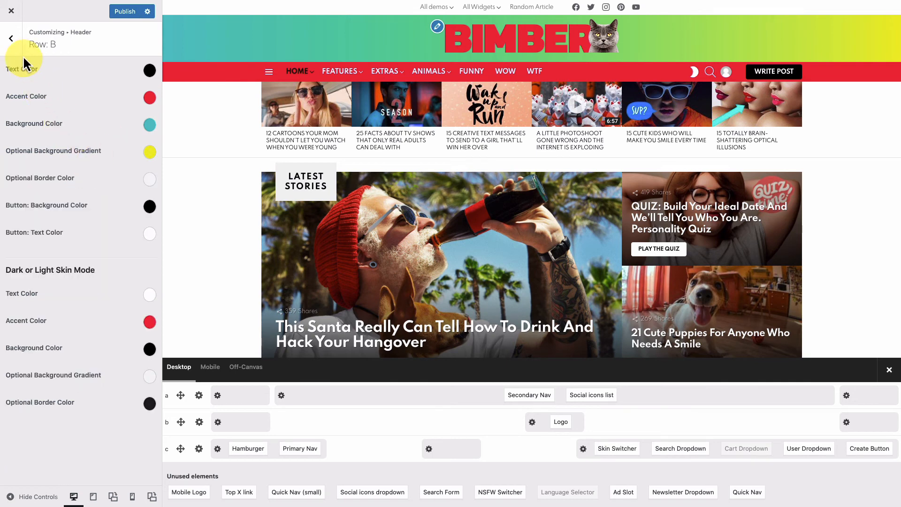
pyautogui.click(14, 47)
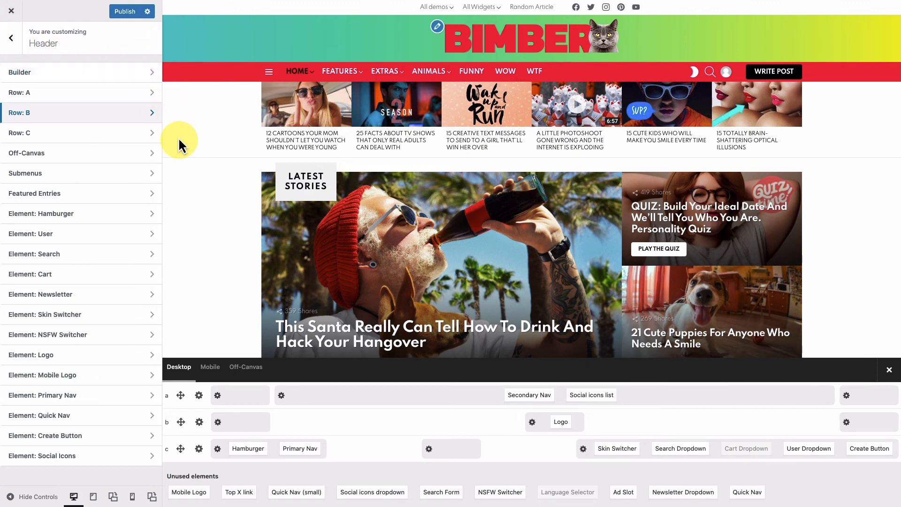
# Set the Featured Entries grid size to L, enable Full width, and return to the header settings.
pyautogui.click(131, 193)
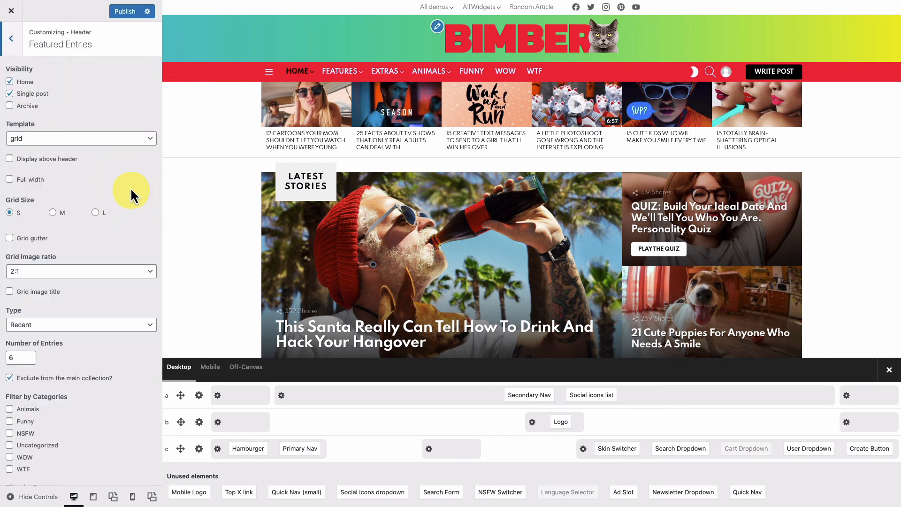
pyautogui.click(94, 208)
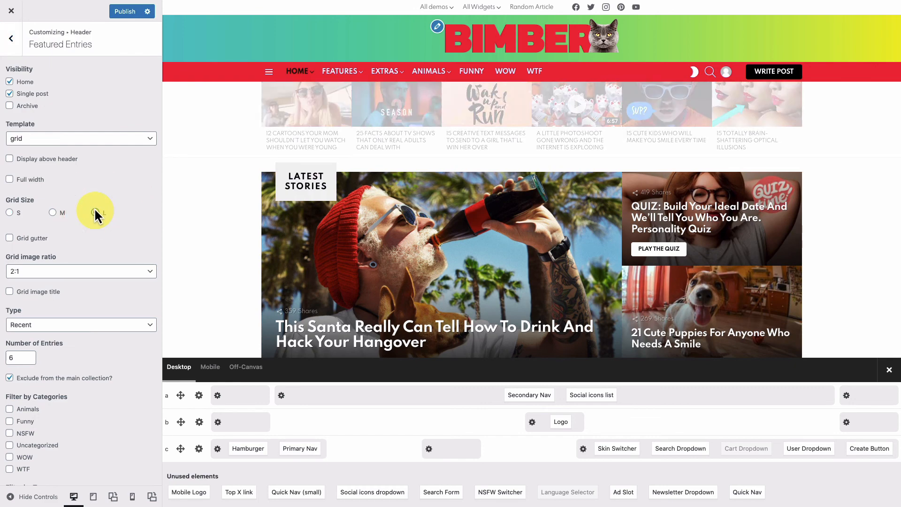
pyautogui.click(21, 179)
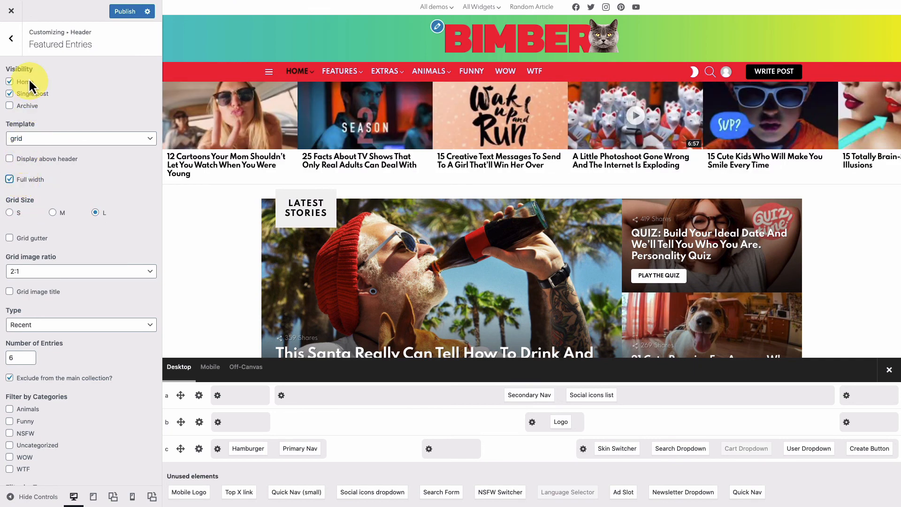
pyautogui.click(18, 40)
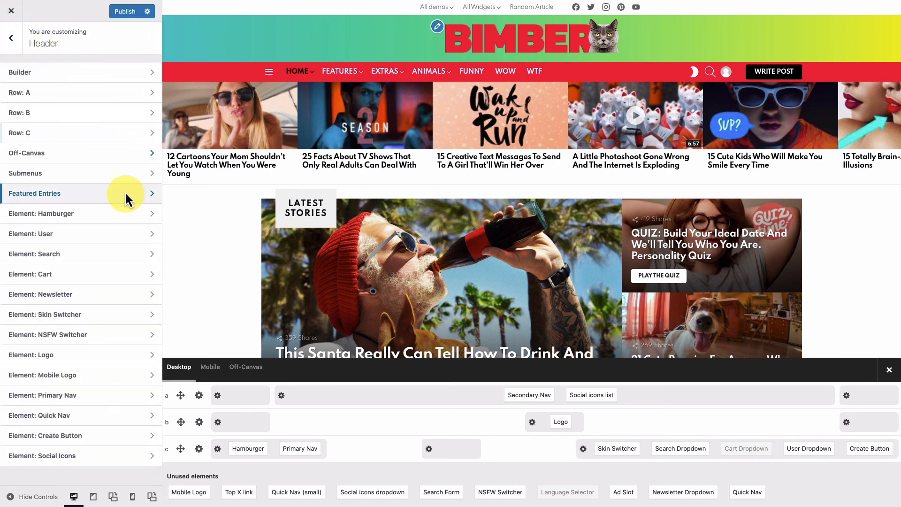